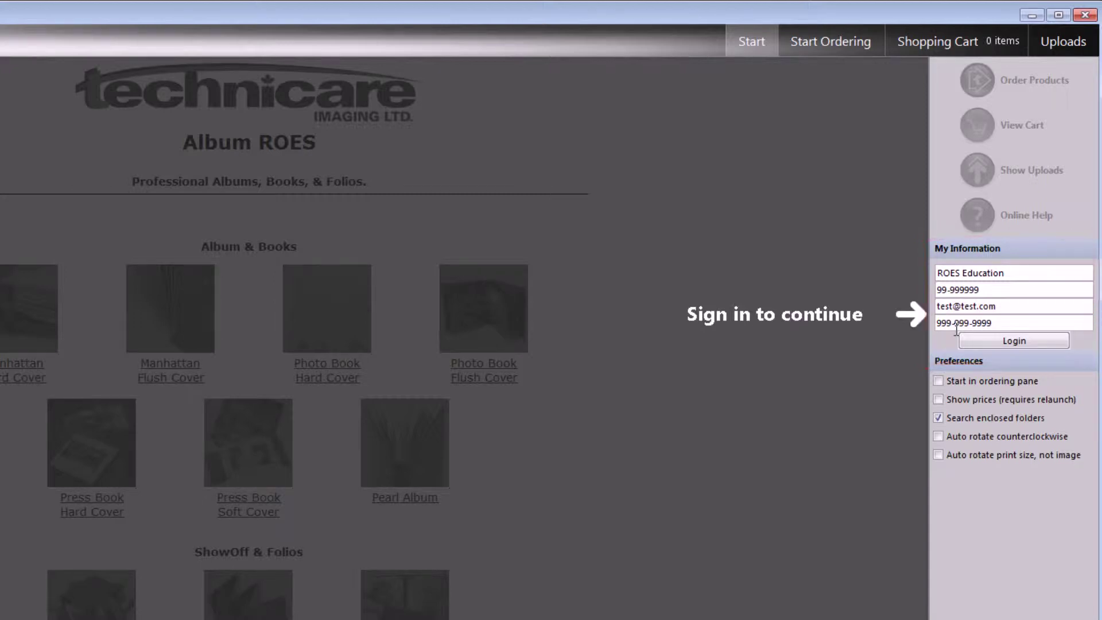
Step: Log in to Album ROES using the studio account entered under My Information
click(1011, 341)
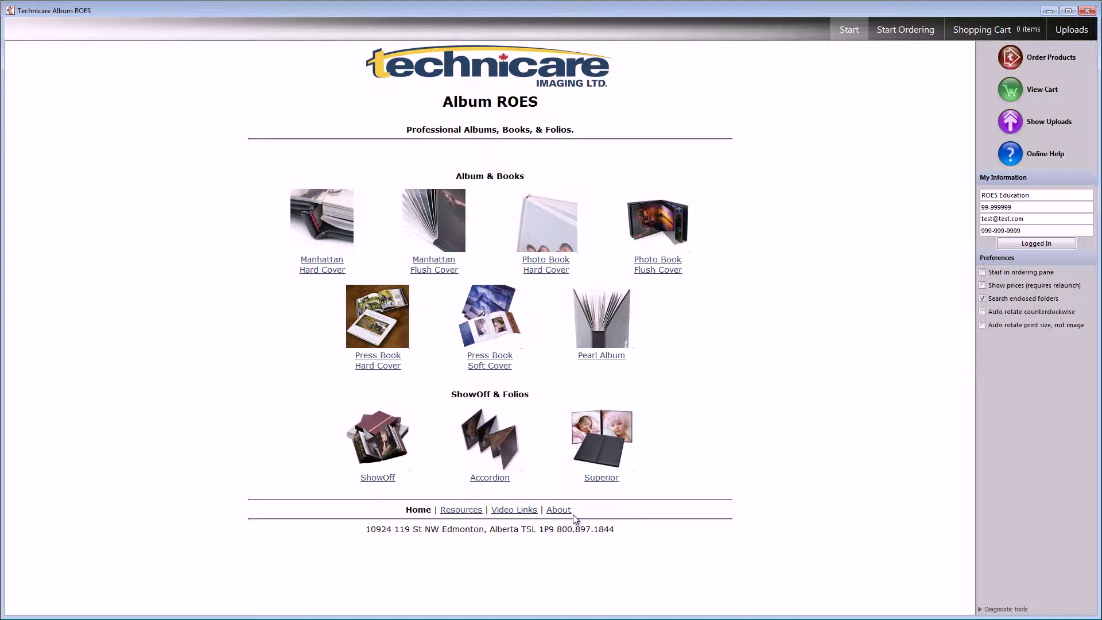
Step: Start ordering and browse Albums and Books, view the Press products, then return to Photographic
click(895, 33)
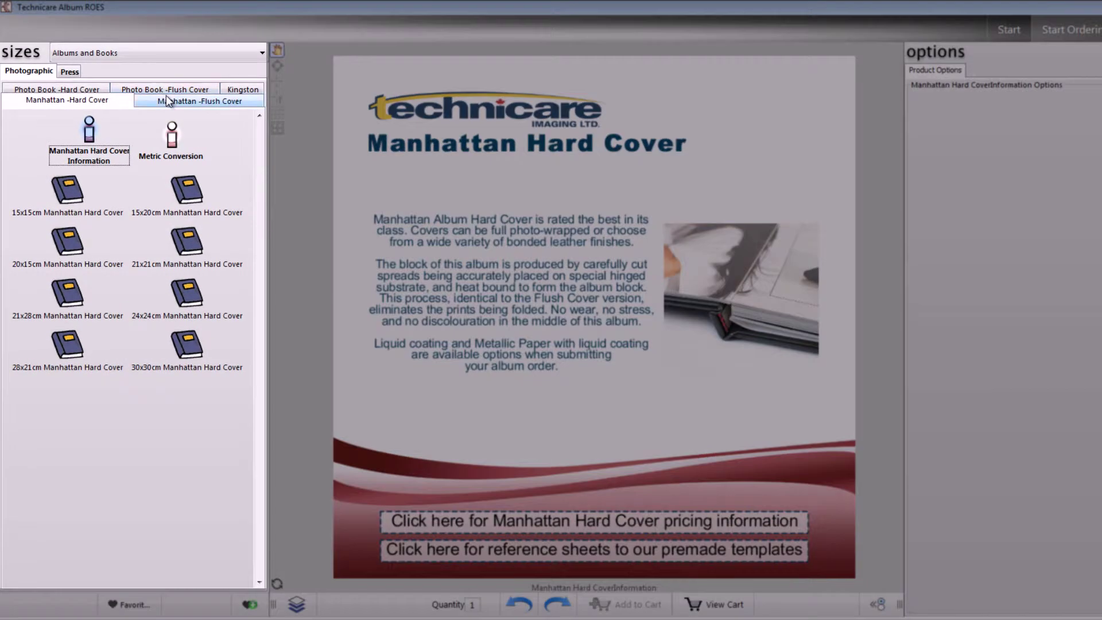
click(170, 54)
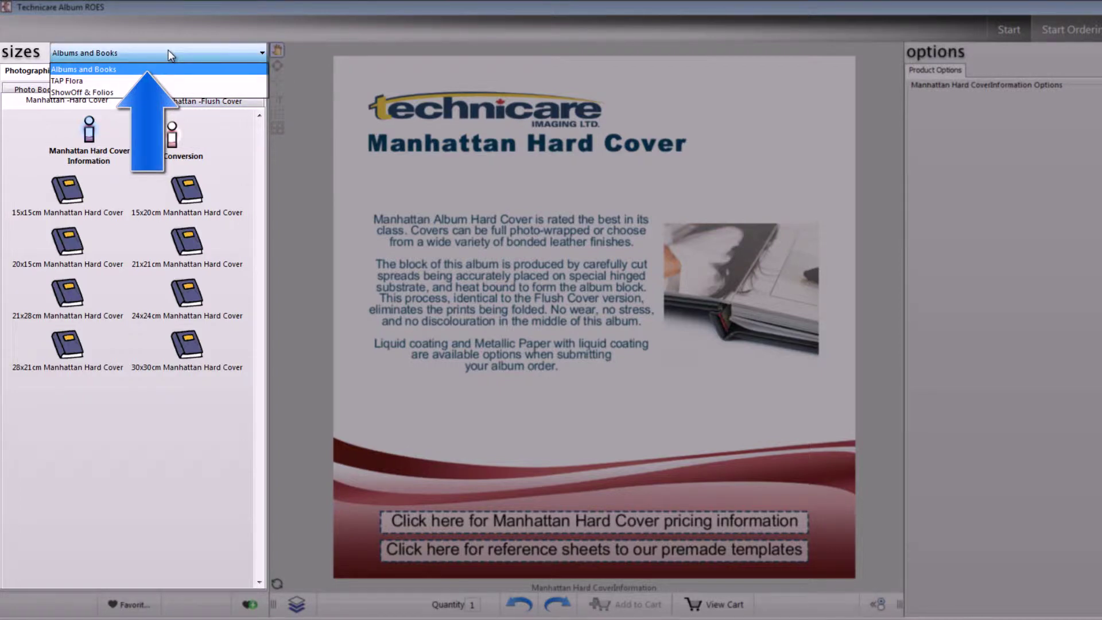
click(168, 50)
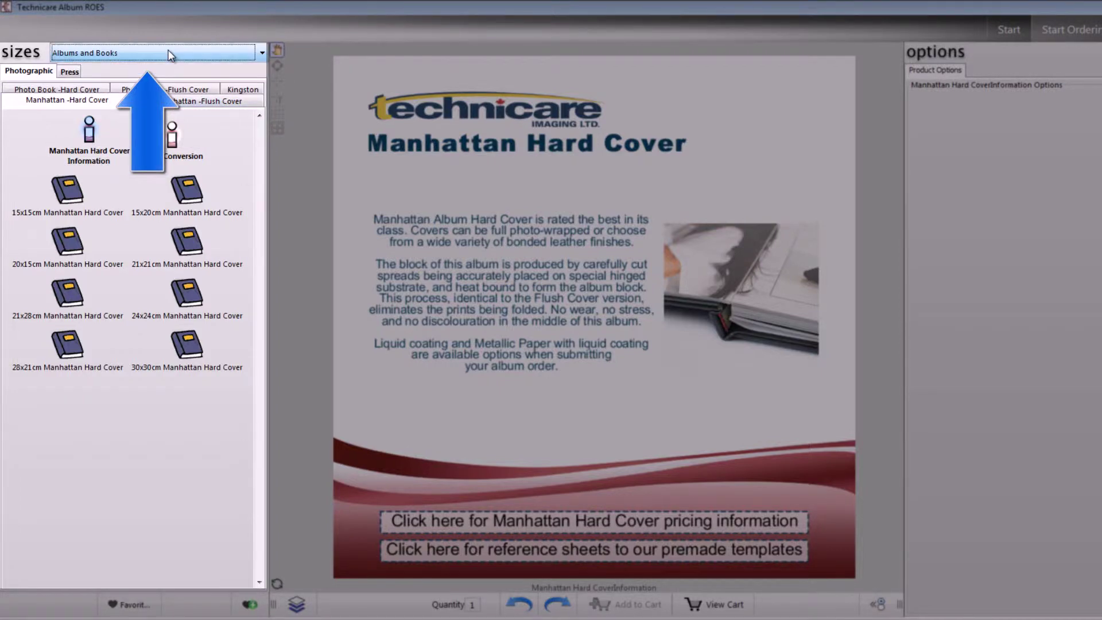
click(76, 74)
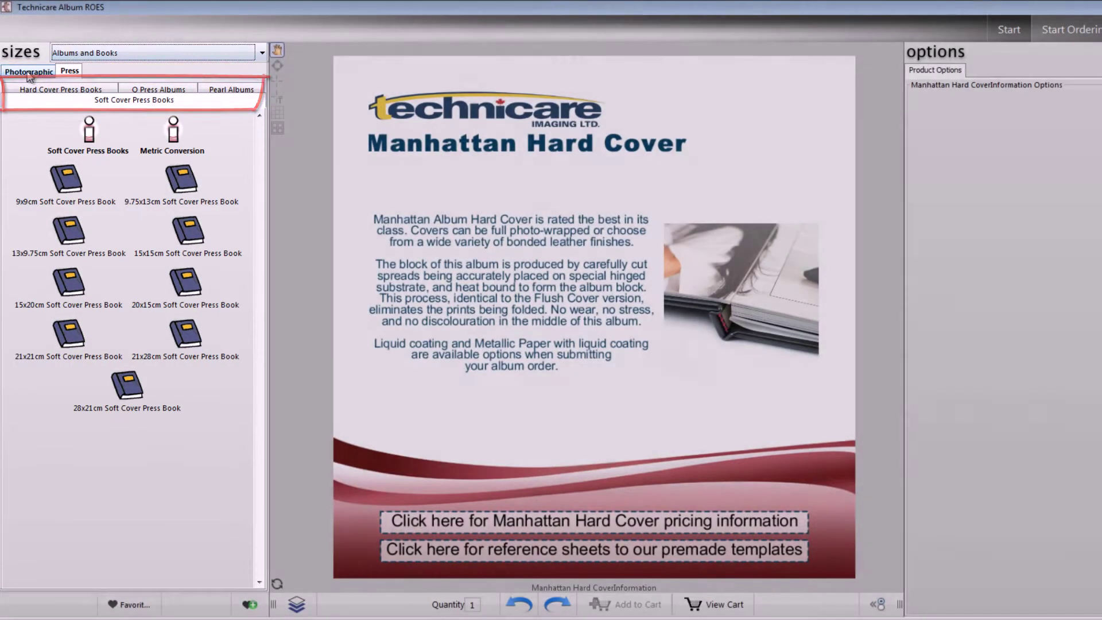
click(29, 70)
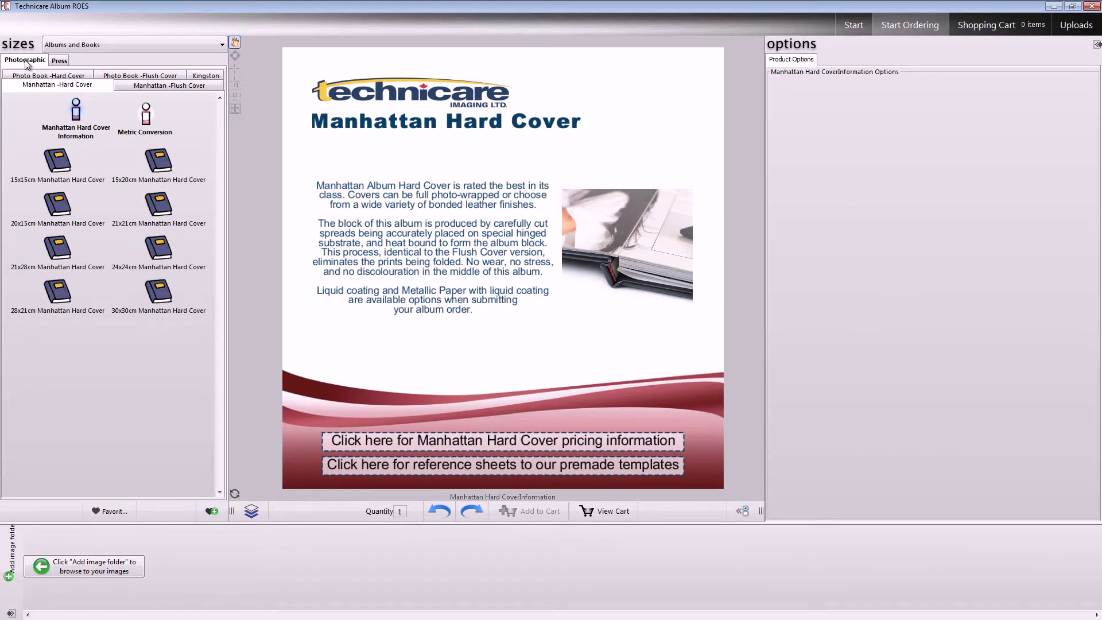
Step: Add the Technicare folder from My Pictures so its 11 photos appear as thumbnails
click(97, 566)
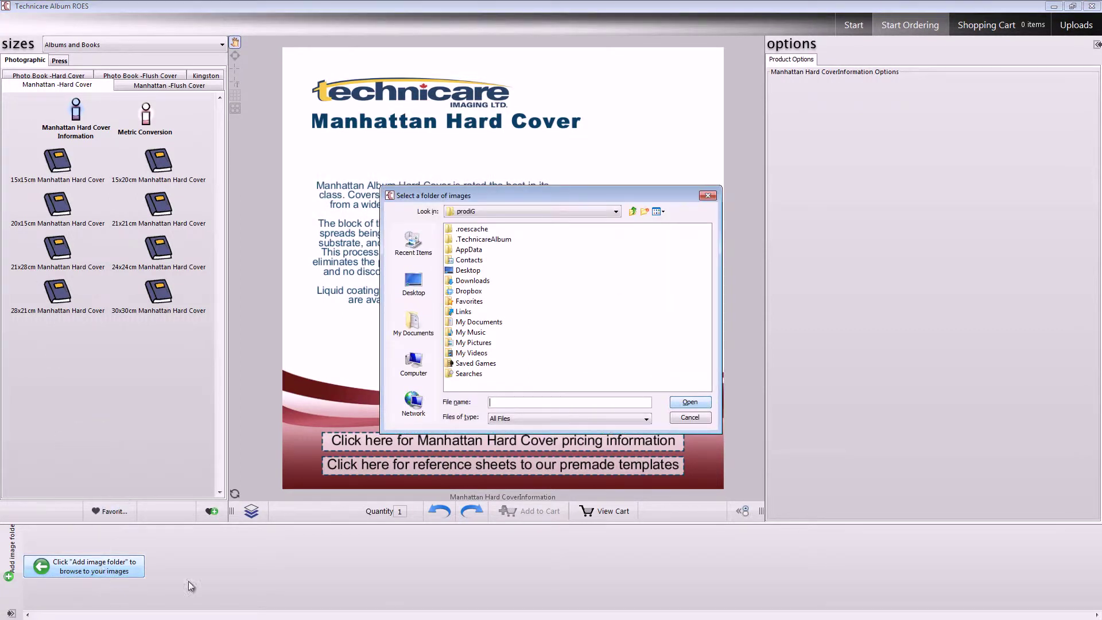
double_click(478, 342)
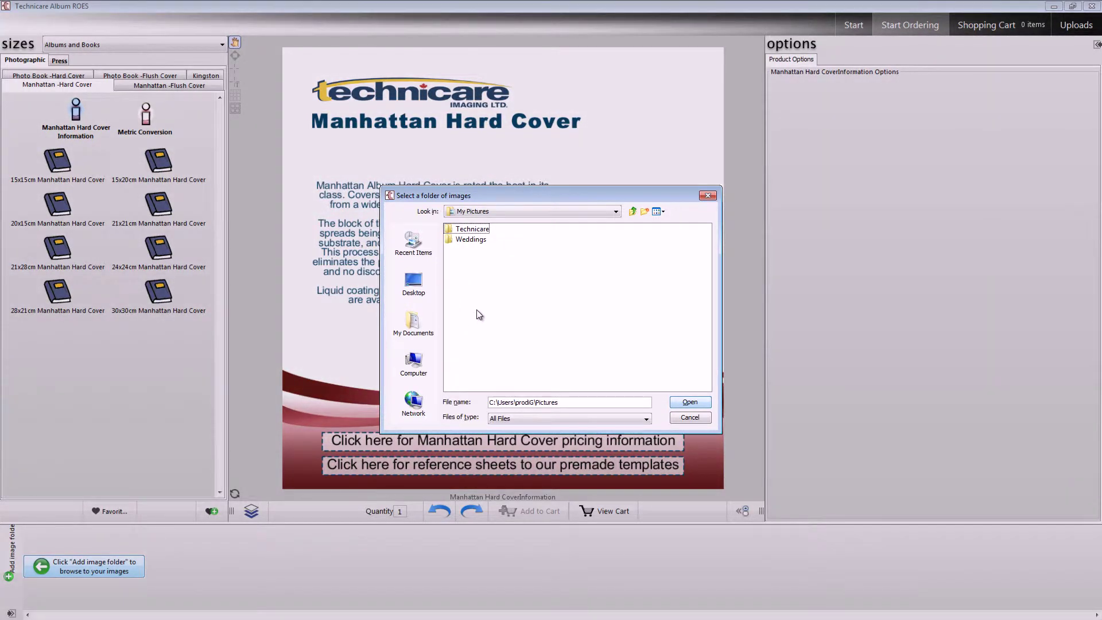
click(472, 229)
click(690, 402)
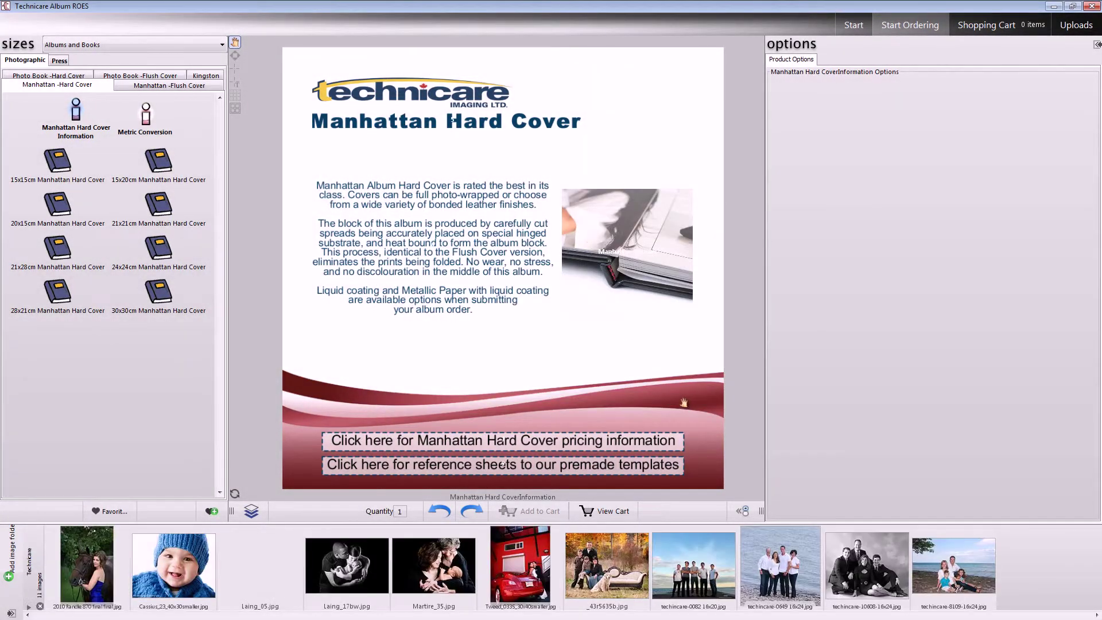
click(33, 570)
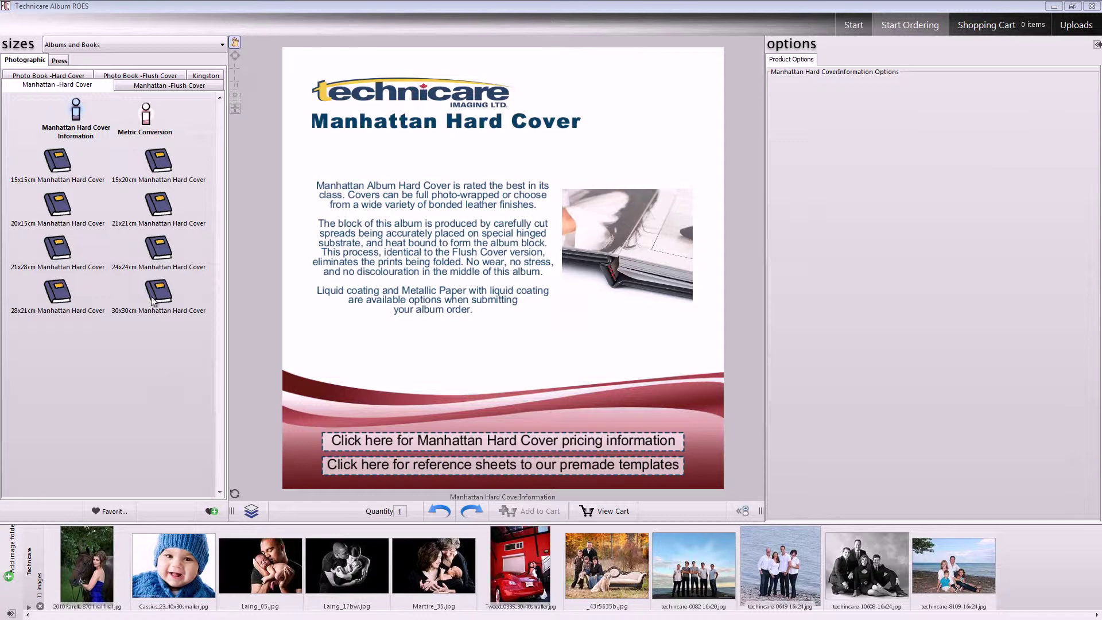
Step: Create a 24x24cm Manhattan Hard Cover album with Black Leather Cover and turn to page 1
click(171, 252)
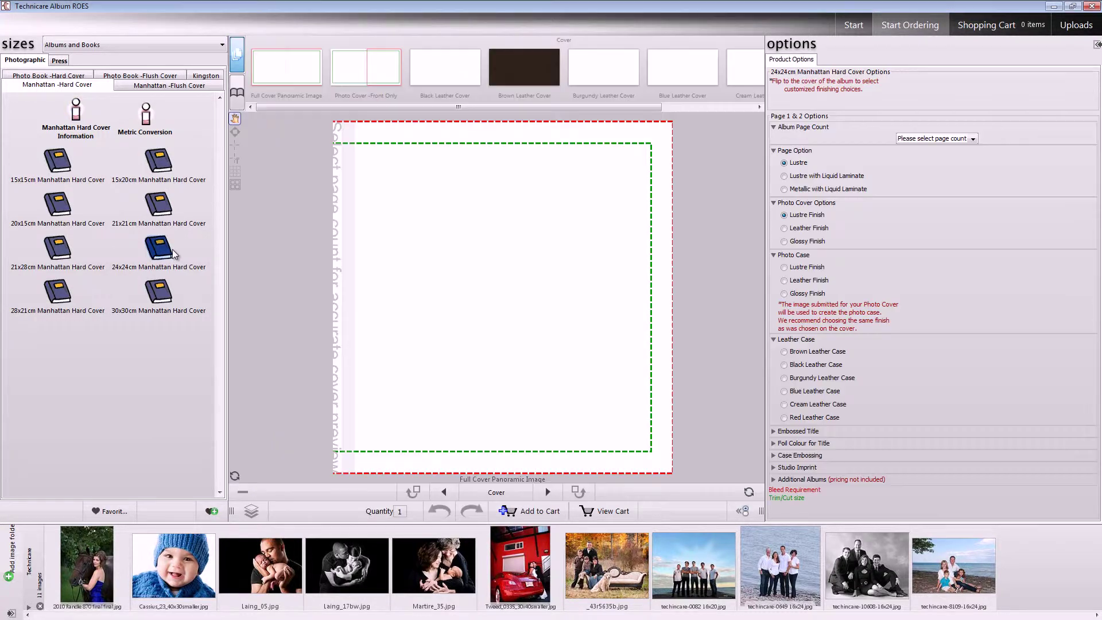
click(436, 83)
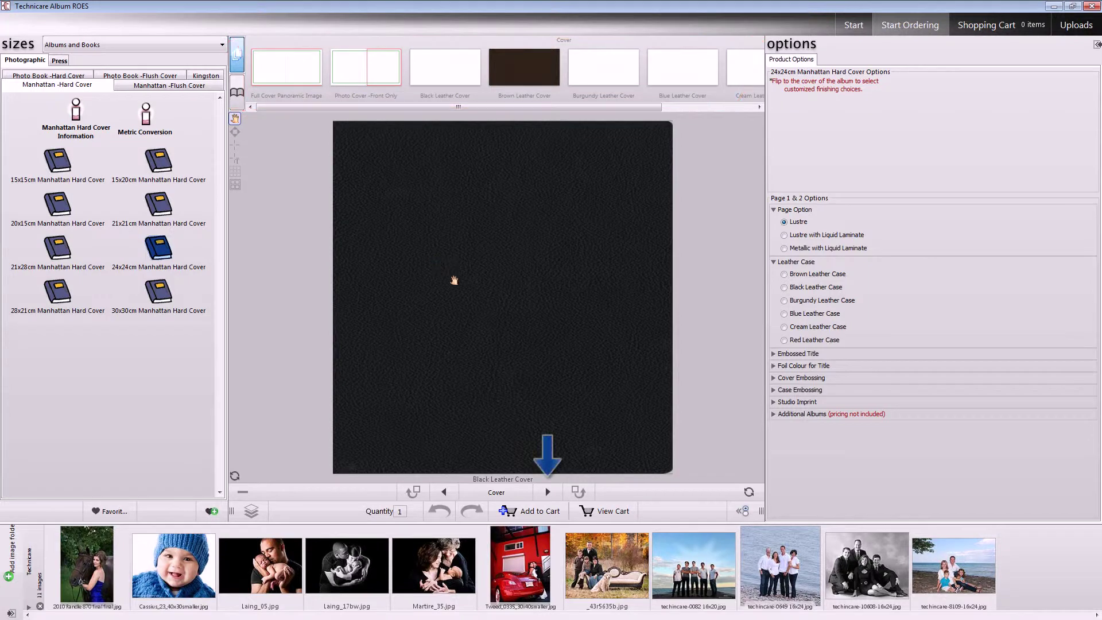
click(552, 493)
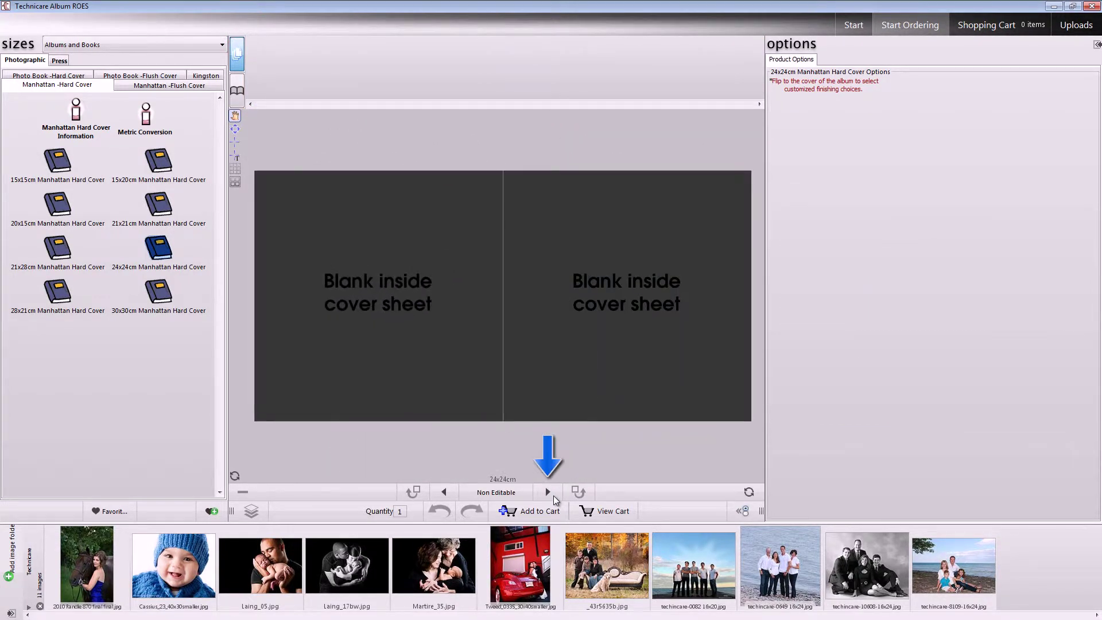
click(553, 494)
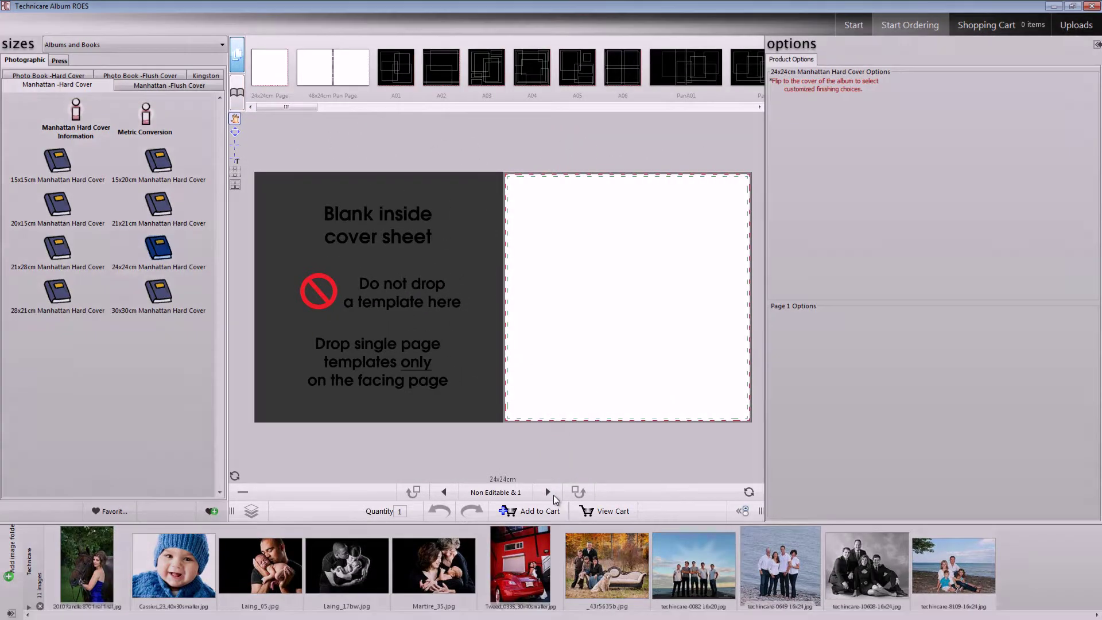
Step: Apply template A02 to the right page and fill it with Cassius_23_40x30smaller.jpg and Laing_17bw.jpg
drag(440, 66, 520, 204)
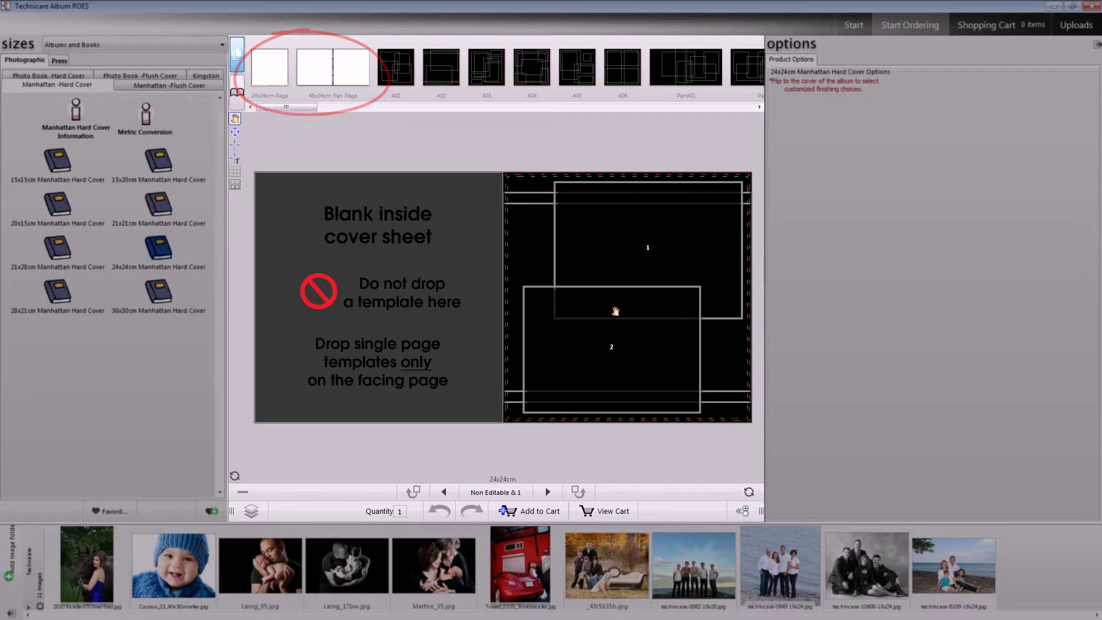
click(623, 320)
click(712, 439)
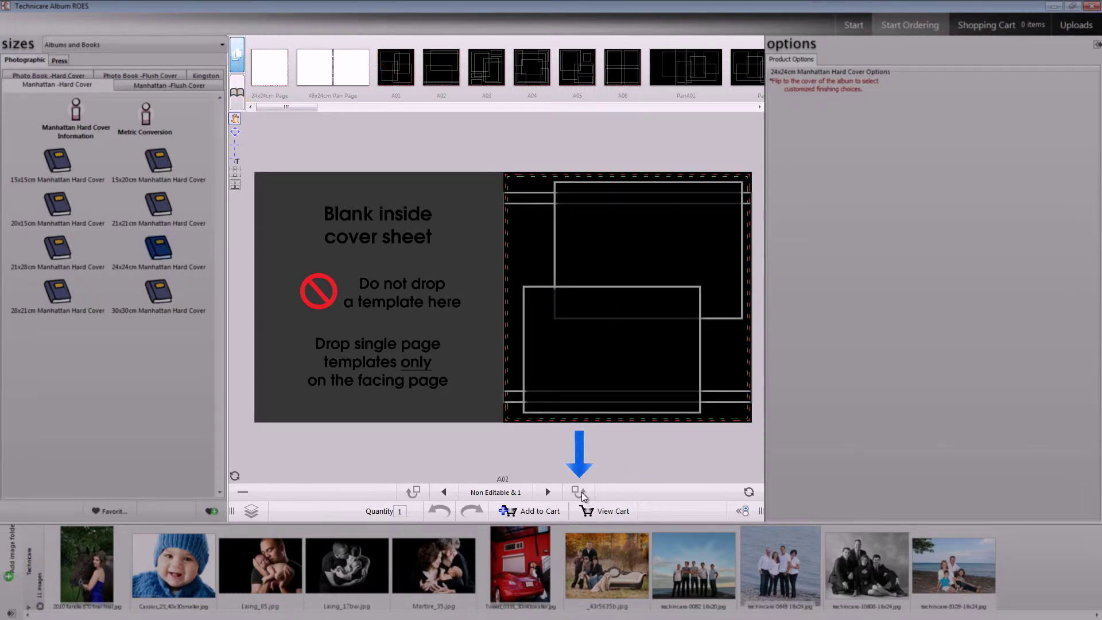
click(414, 492)
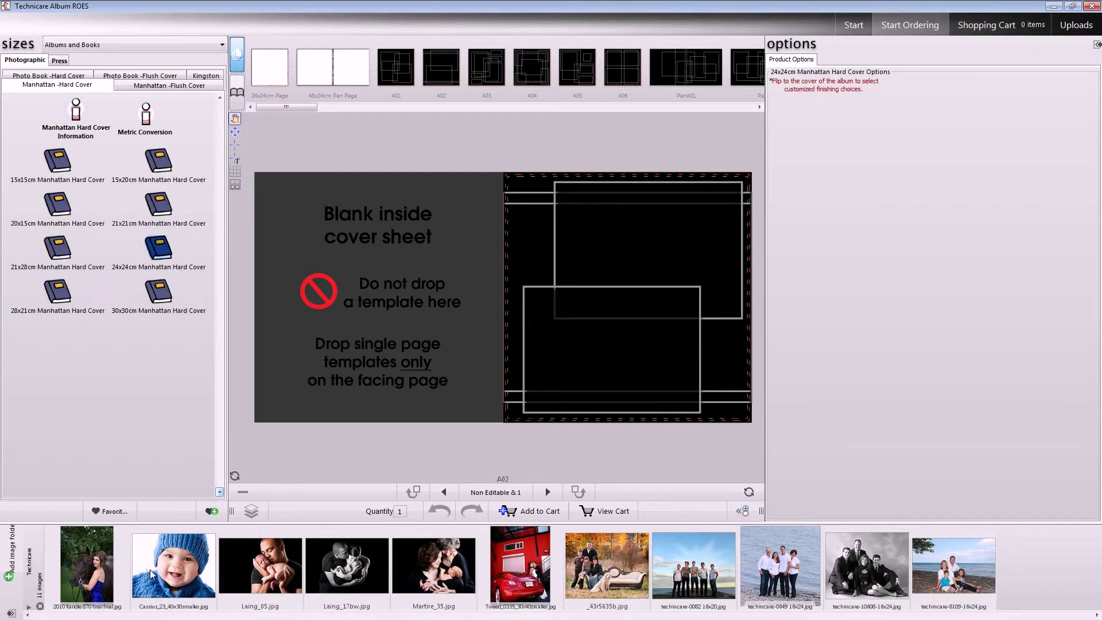
drag(175, 562, 565, 367)
drag(581, 302, 621, 257)
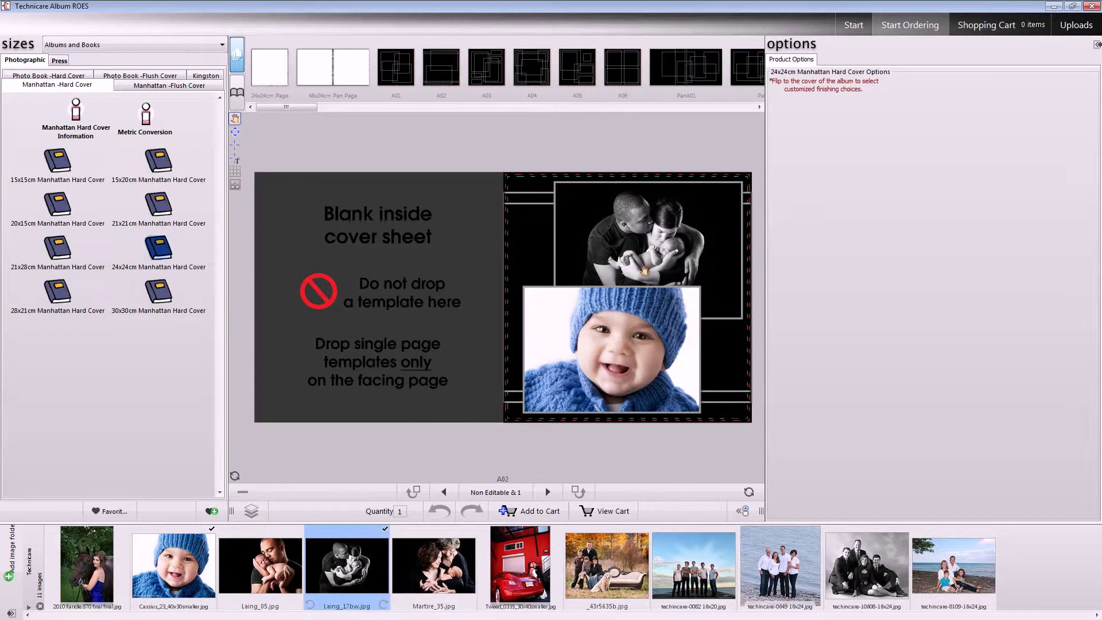
Step: Check the baby photo's layer, stroke, opacity and shadow settings, then give it a monochrome tint
mouse_move(578, 362)
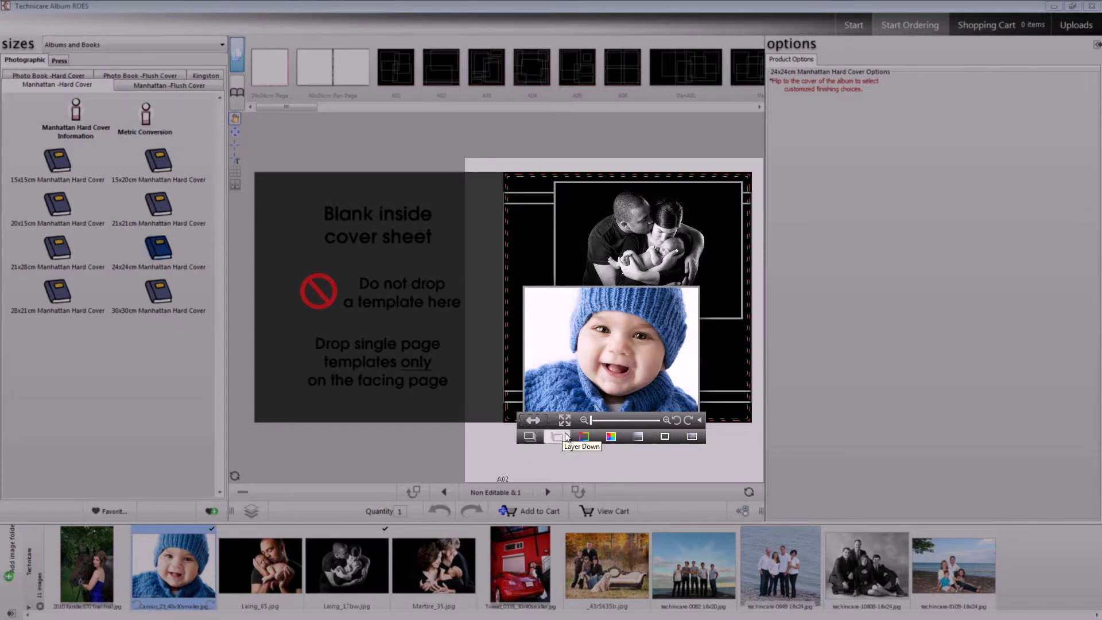
click(531, 437)
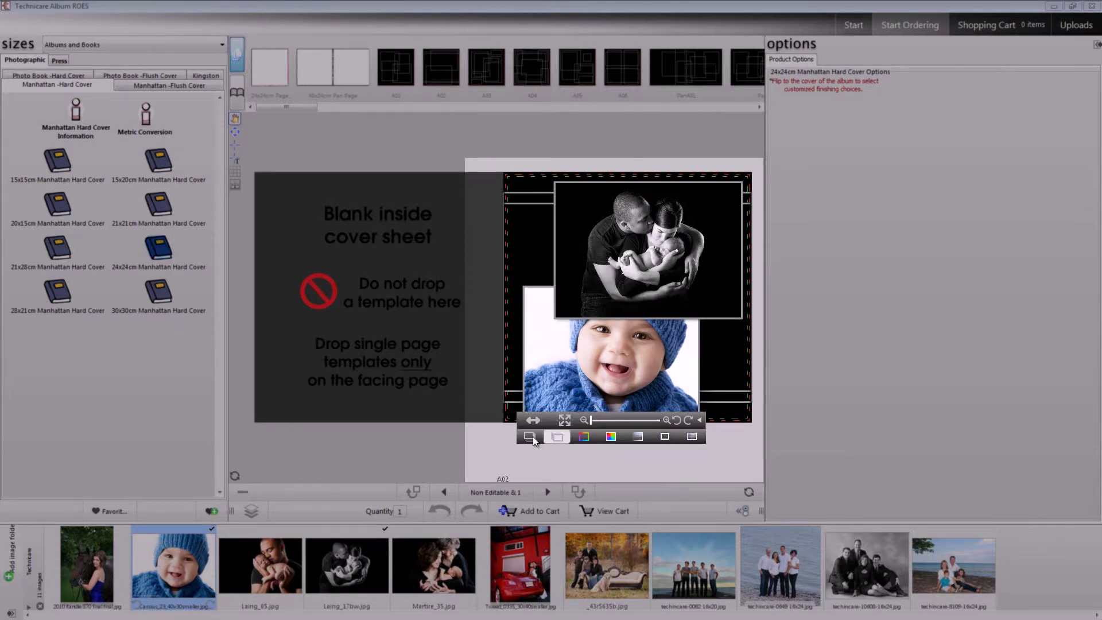
click(532, 436)
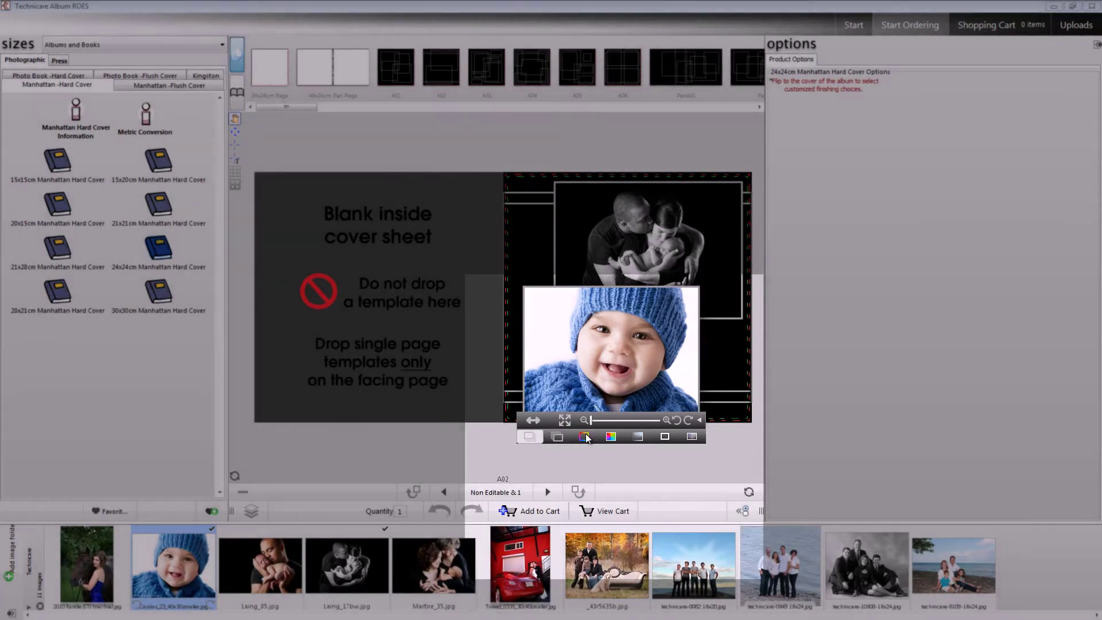
click(583, 436)
click(637, 437)
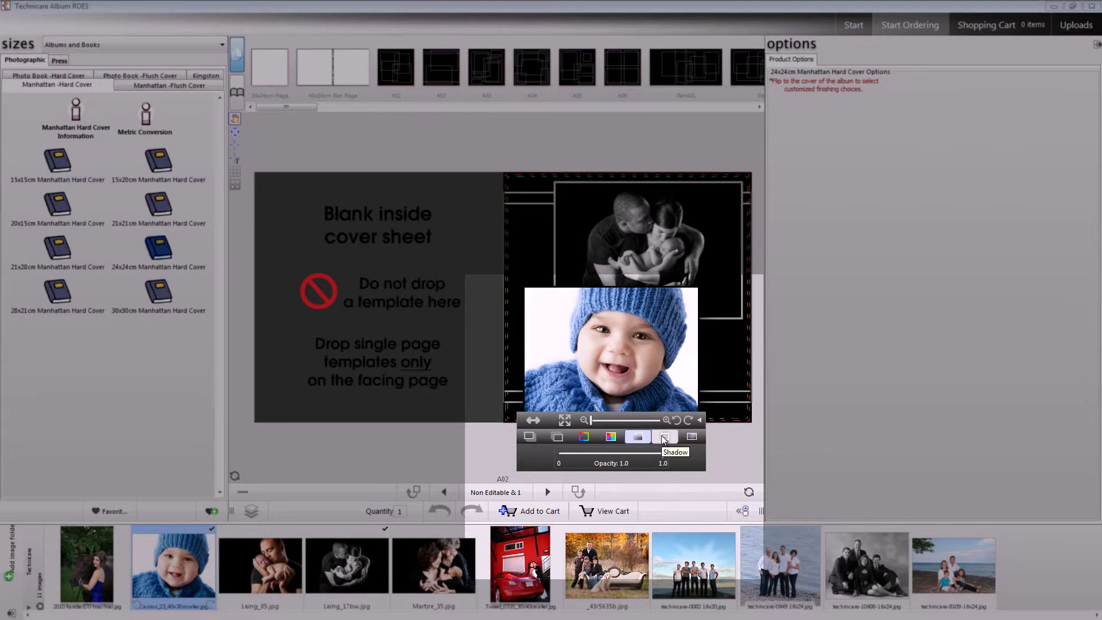
click(664, 437)
click(692, 436)
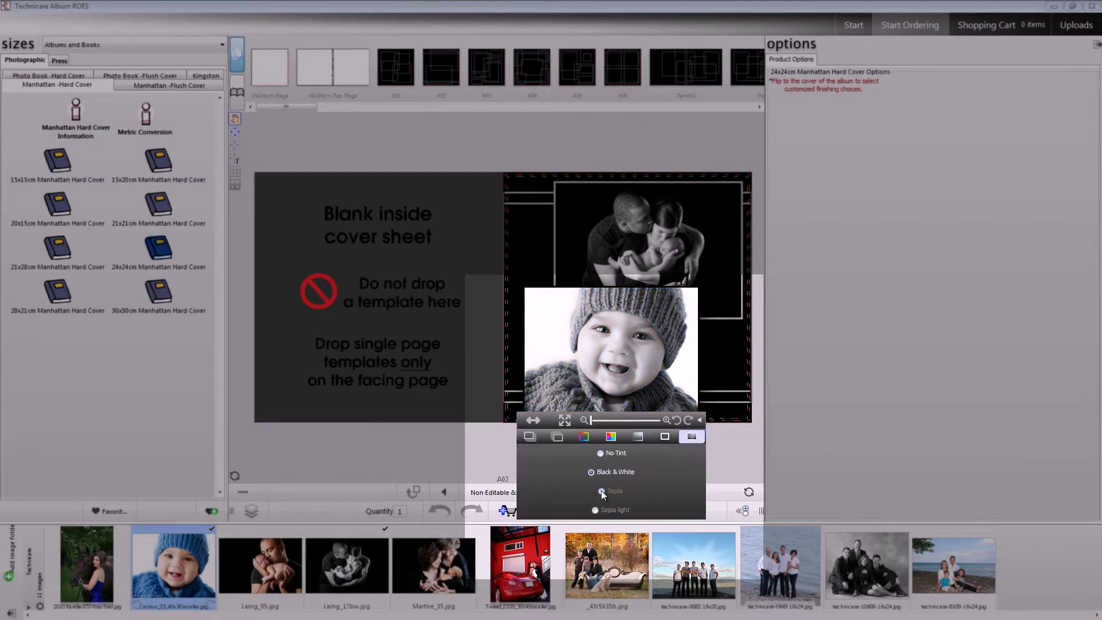
click(595, 510)
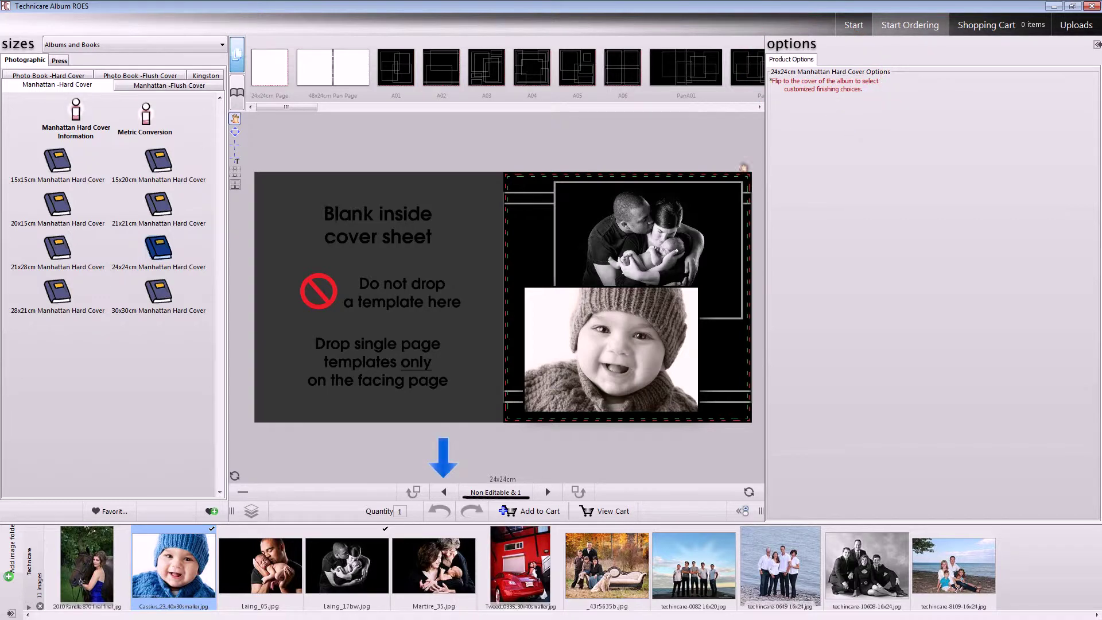
Step: On the cover, choose Lustre with Liquid Laminate, Blue Leather Case, and a prepared-die Studio Imprint
click(445, 492)
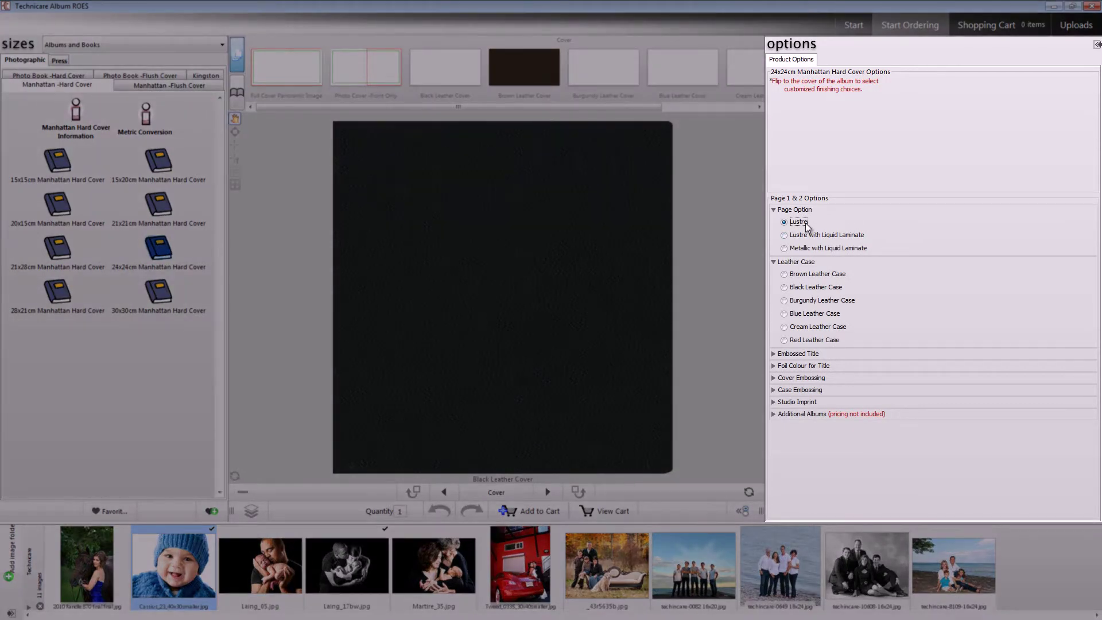
click(805, 223)
click(812, 236)
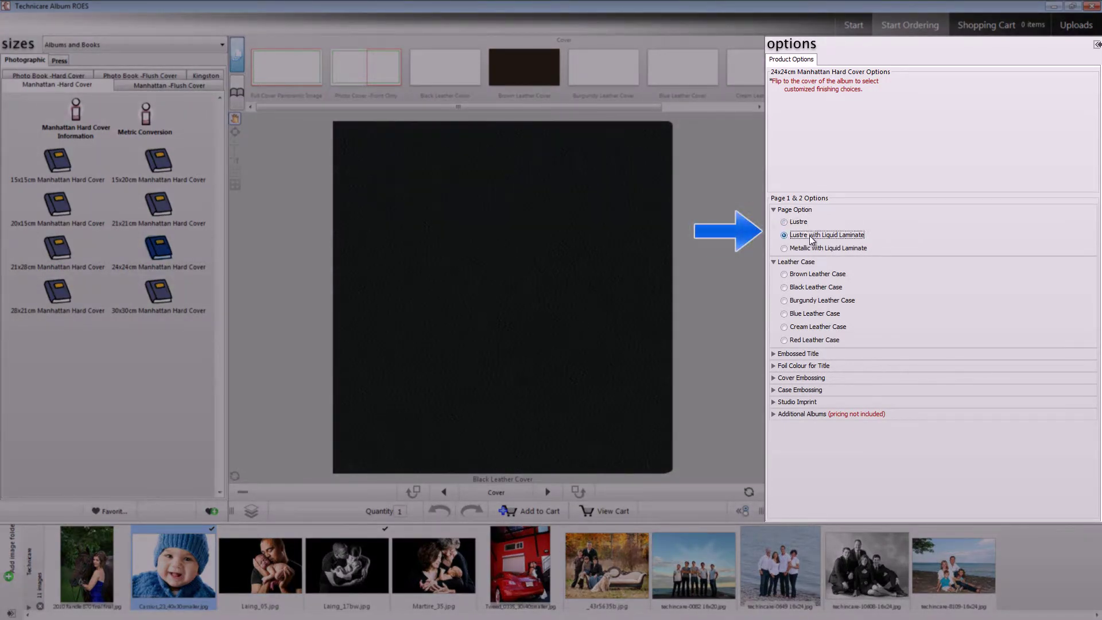
click(803, 315)
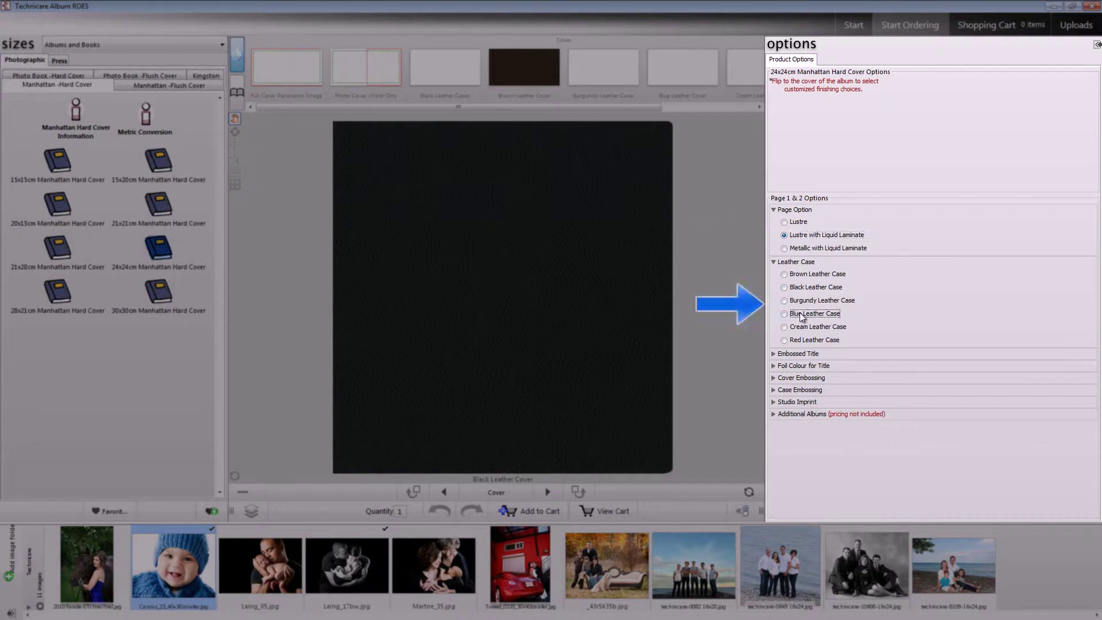
click(774, 379)
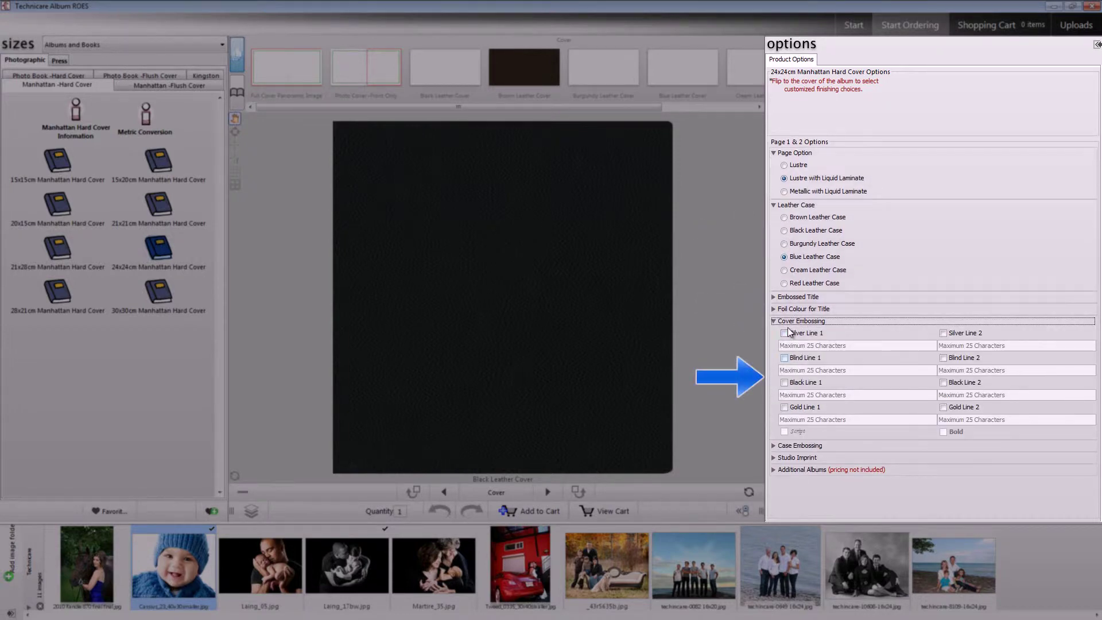
click(774, 458)
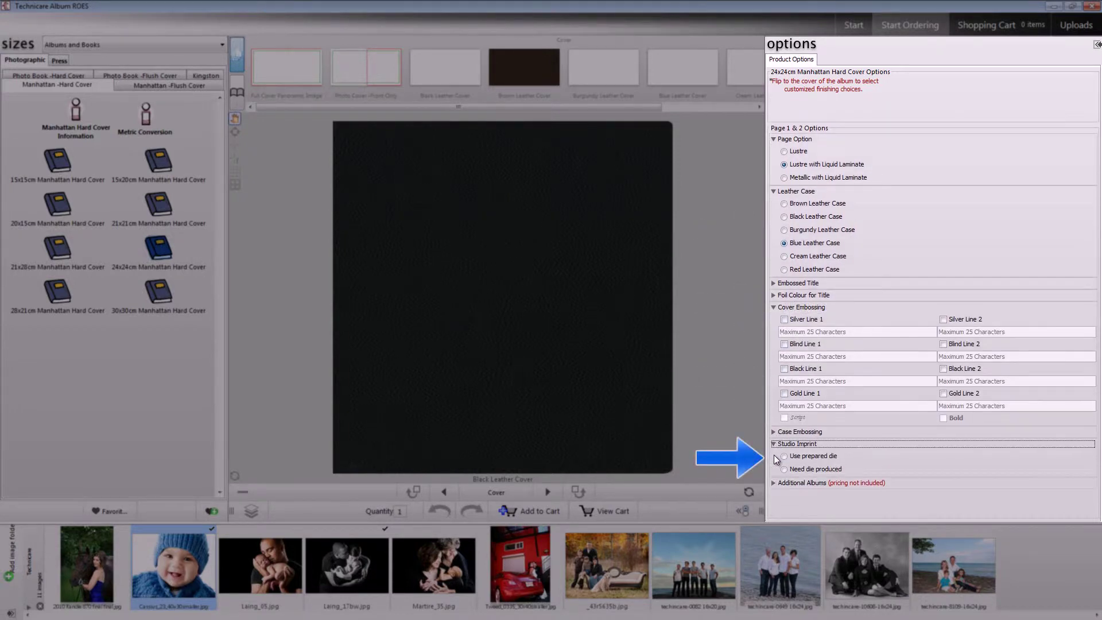
click(792, 457)
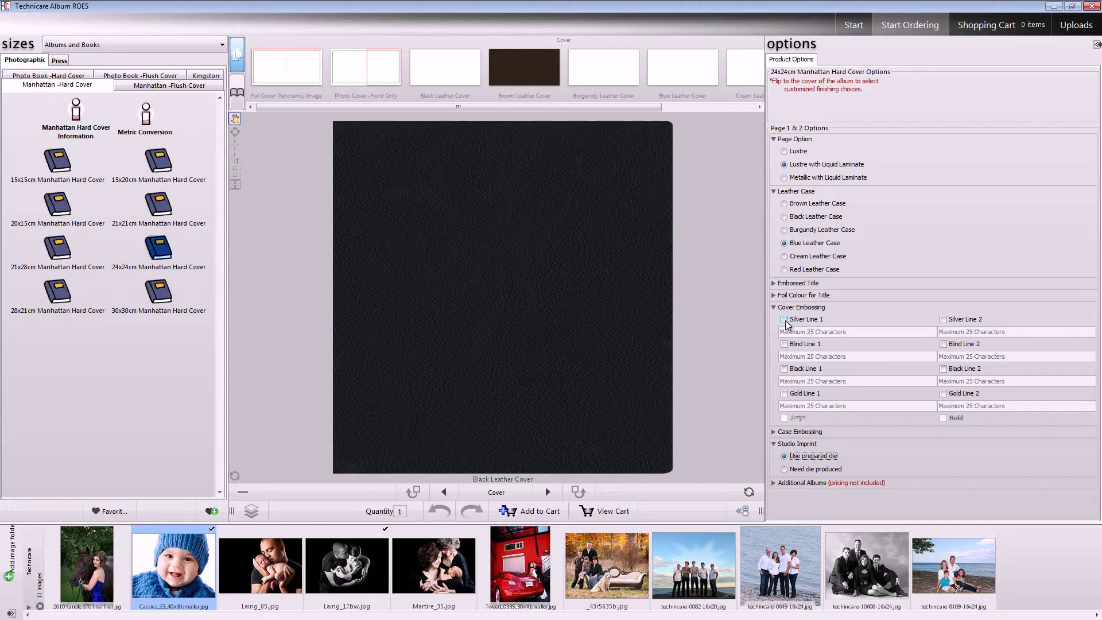
Step: Add the 24x24cm Manhattan Hard Cover album to the cart and view the cart
click(510, 509)
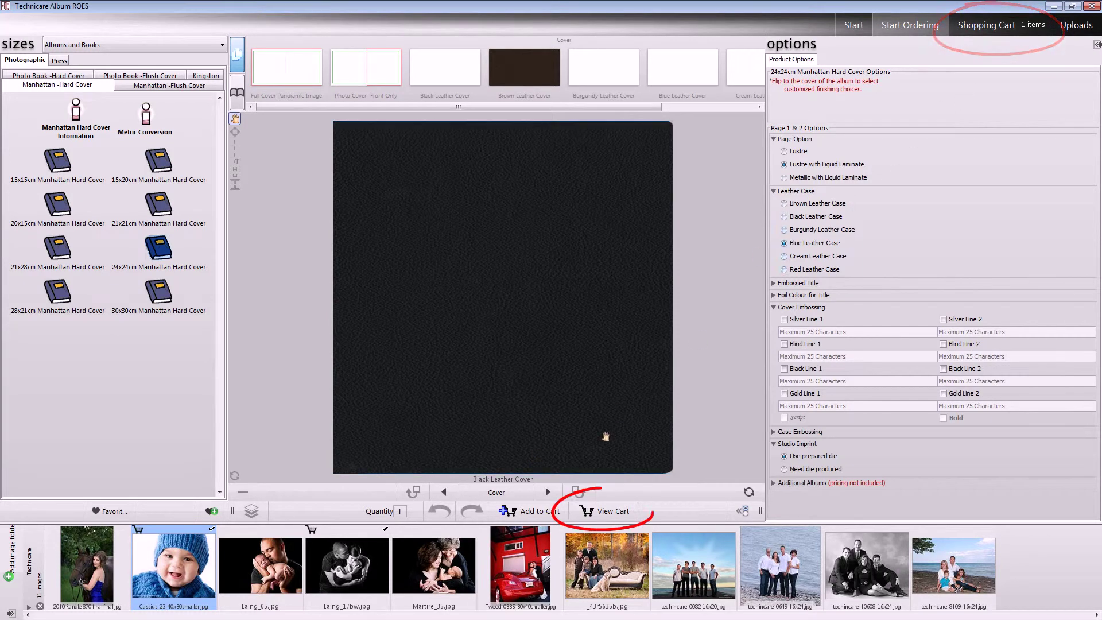
click(595, 512)
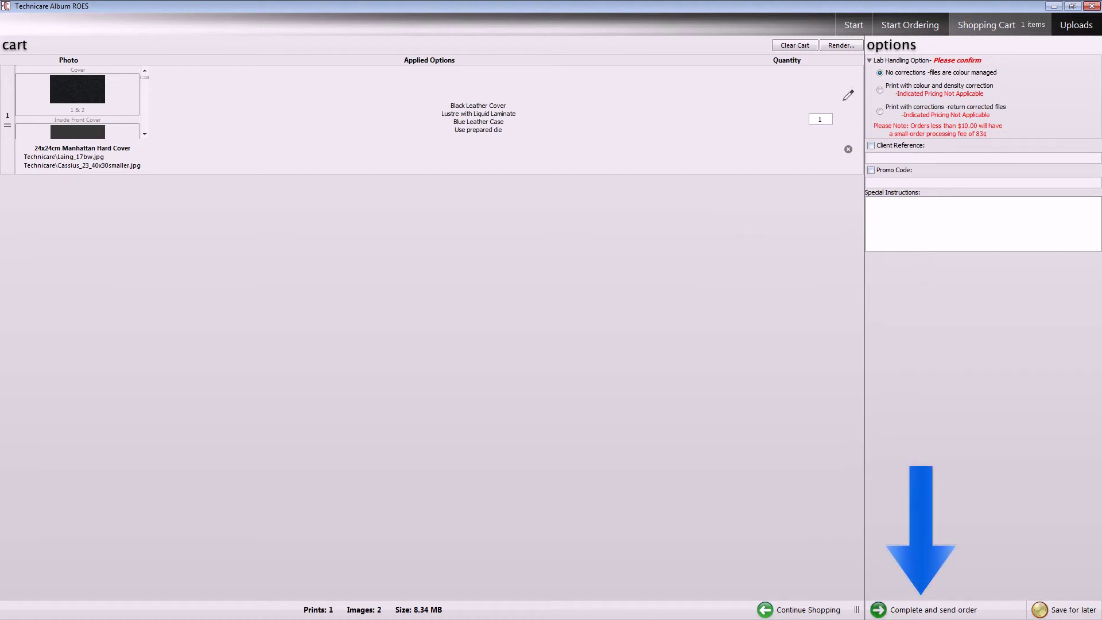
Step: Complete the order with the account details and Ship -NOW Ground, send it, and view uploads
click(924, 611)
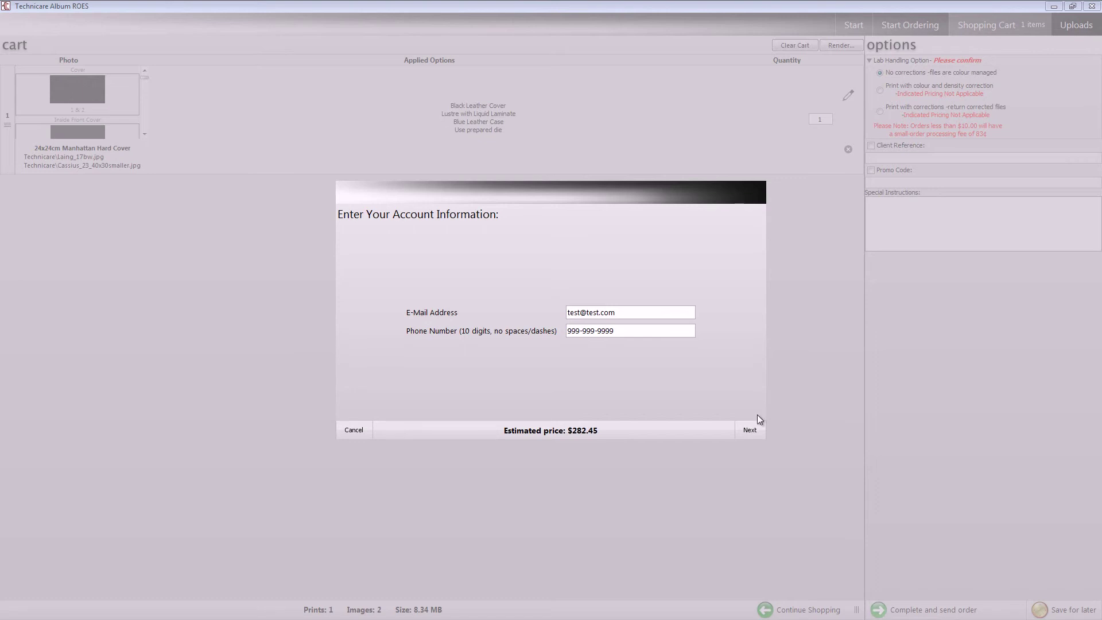
click(747, 433)
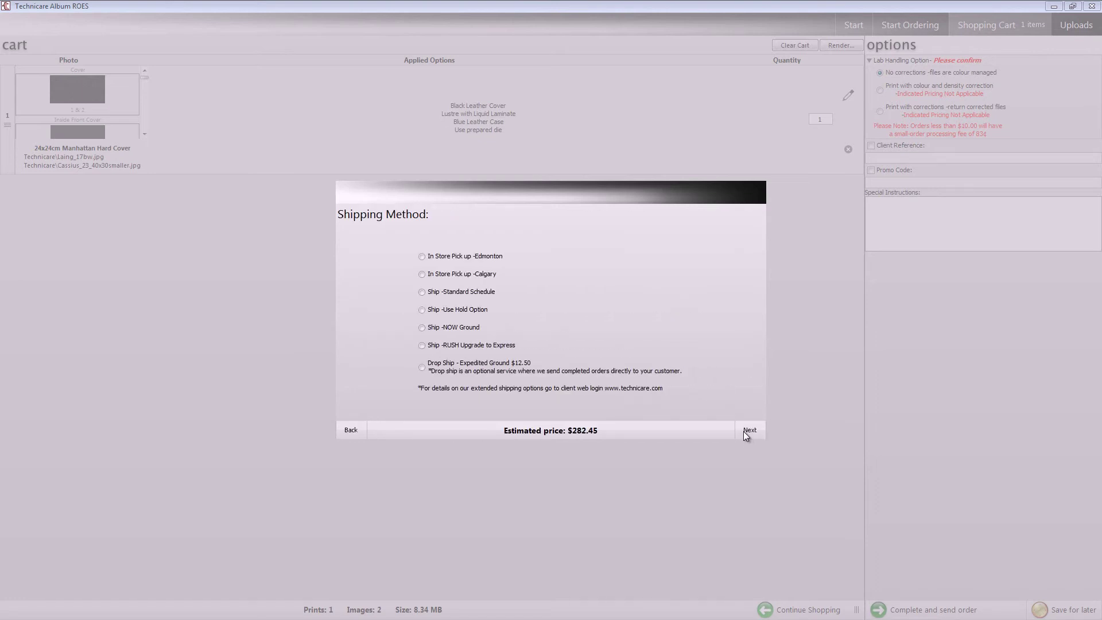
click(473, 330)
click(743, 432)
click(746, 432)
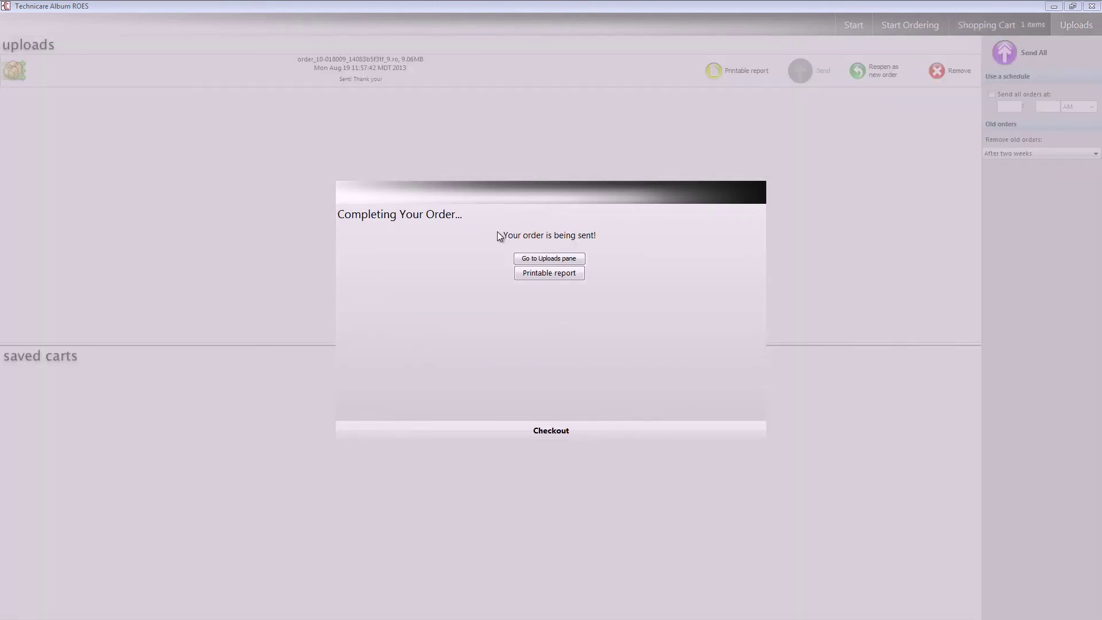
click(556, 259)
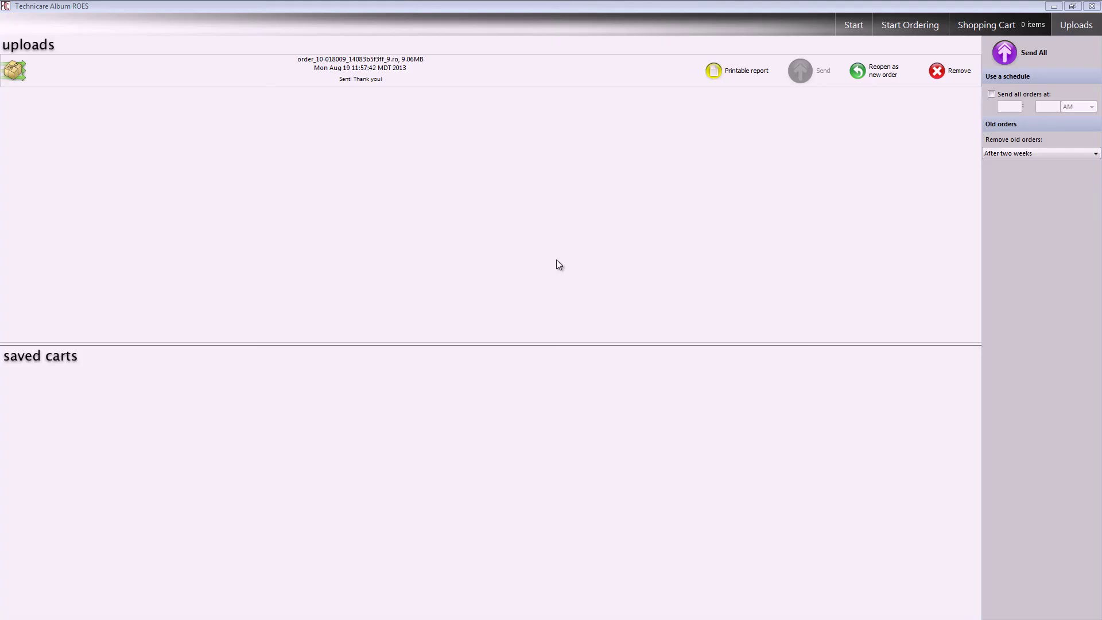